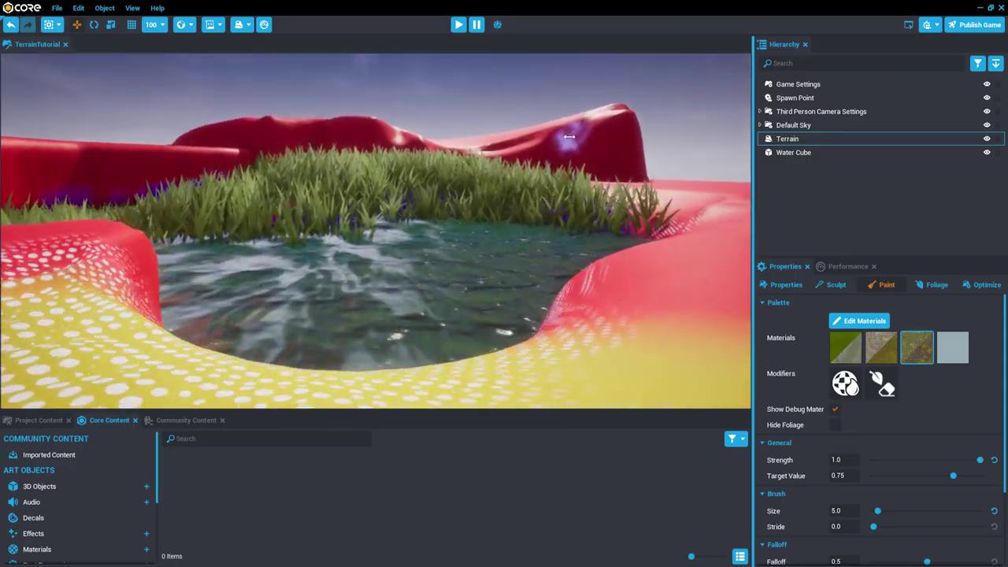
{"action": "key", "text": "w"}
{"action": "right_click_drag", "start_coordinate": [570, 136], "coordinate": [554, 189]}
{"action": "scroll", "coordinate": [554, 188], "scroll_direction": "down", "scroll_amount": 10}
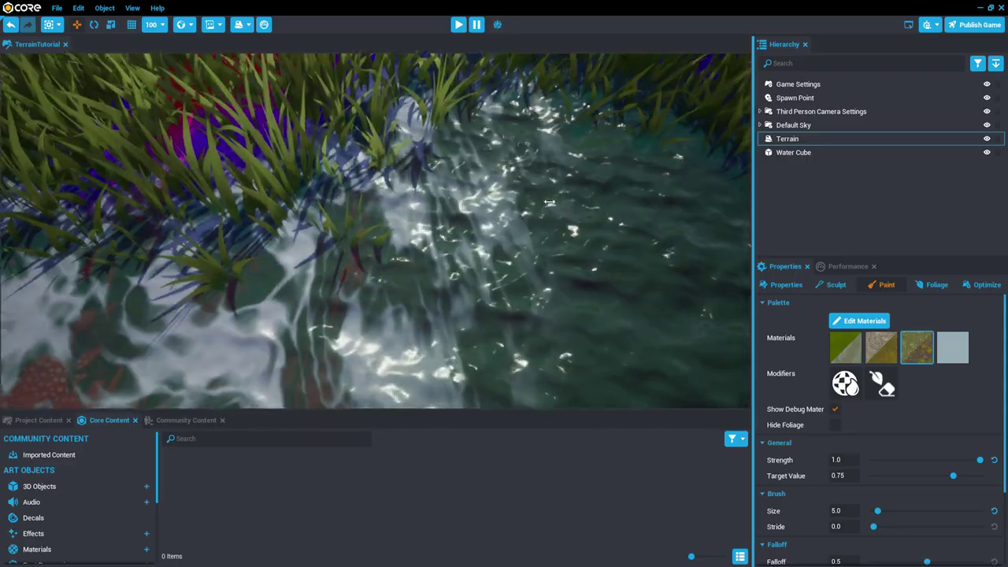
{"action": "scroll", "coordinate": [551, 194], "scroll_direction": "down", "scroll_amount": 5}
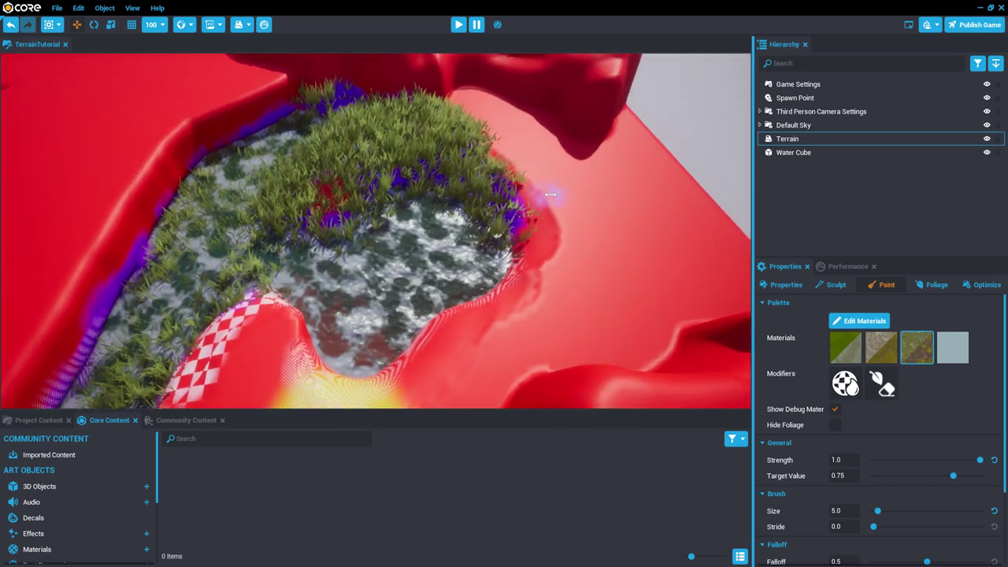
{"action": "scroll", "coordinate": [550, 193], "scroll_direction": "up", "scroll_amount": 5}
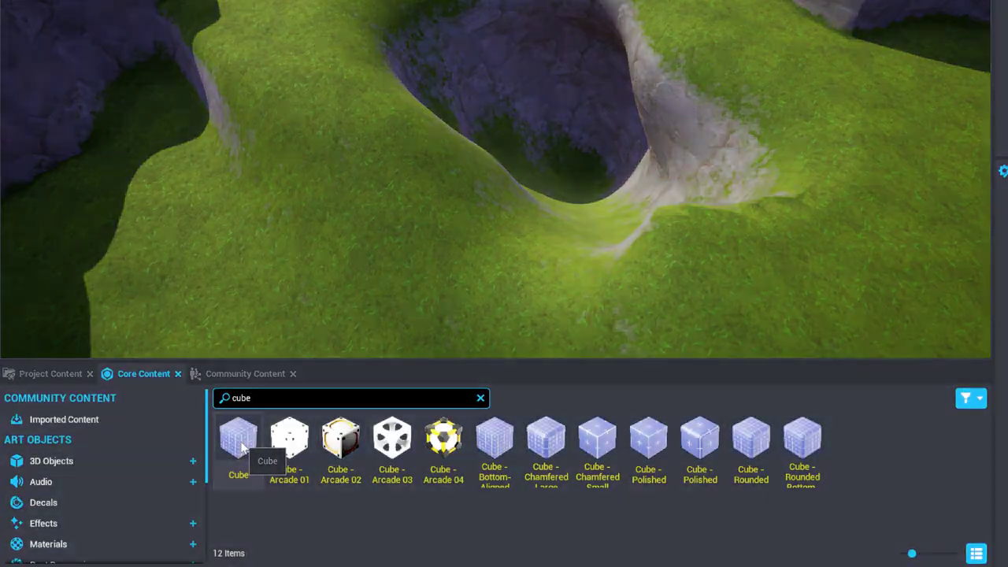
{"action": "left_click_drag", "start_coordinate": [241, 447], "coordinate": [260, 362]}
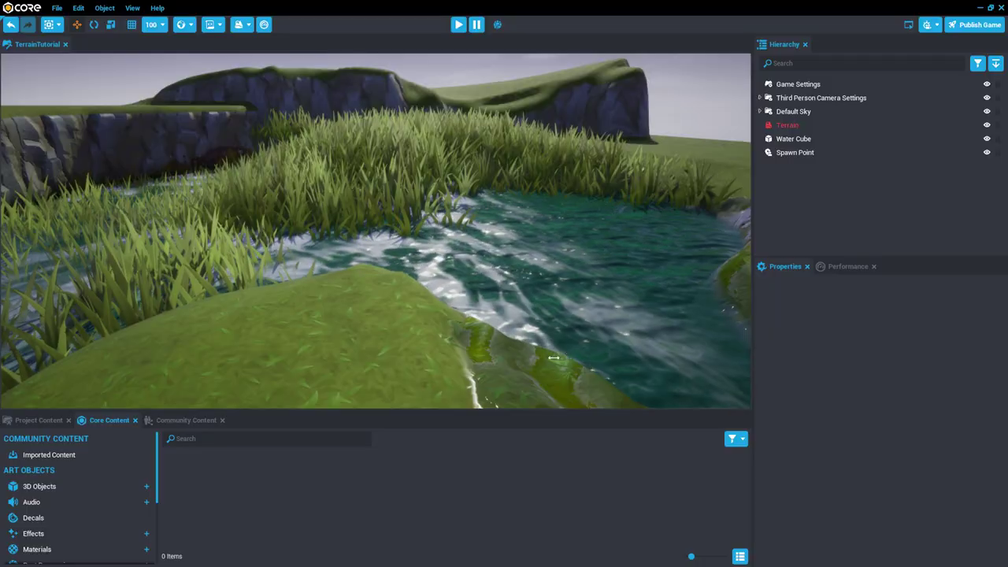
Step: Set the Water Cube's collision to Force Off
{"action": "left_click", "coordinate": [900, 140]}
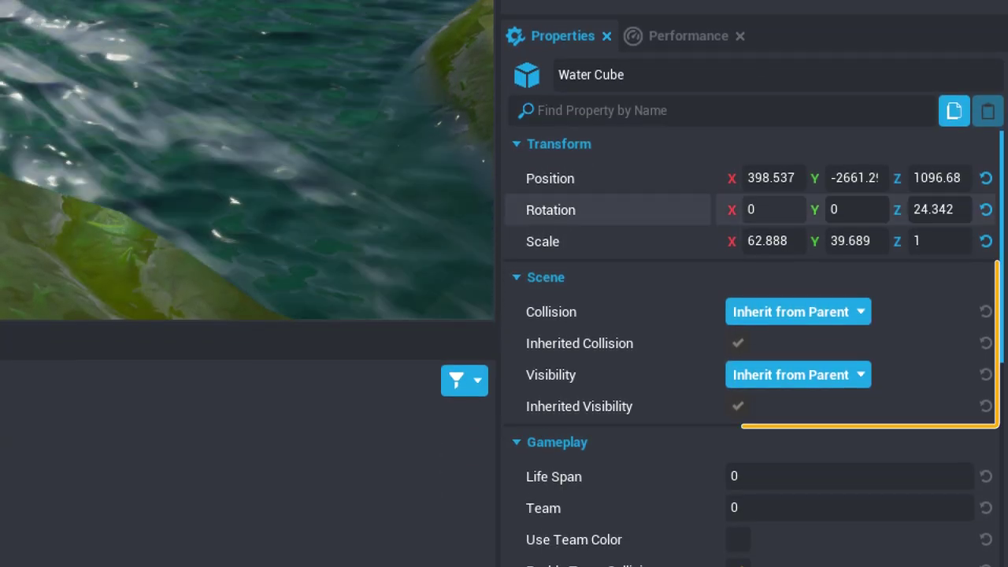
{"action": "left_click", "coordinate": [813, 307]}
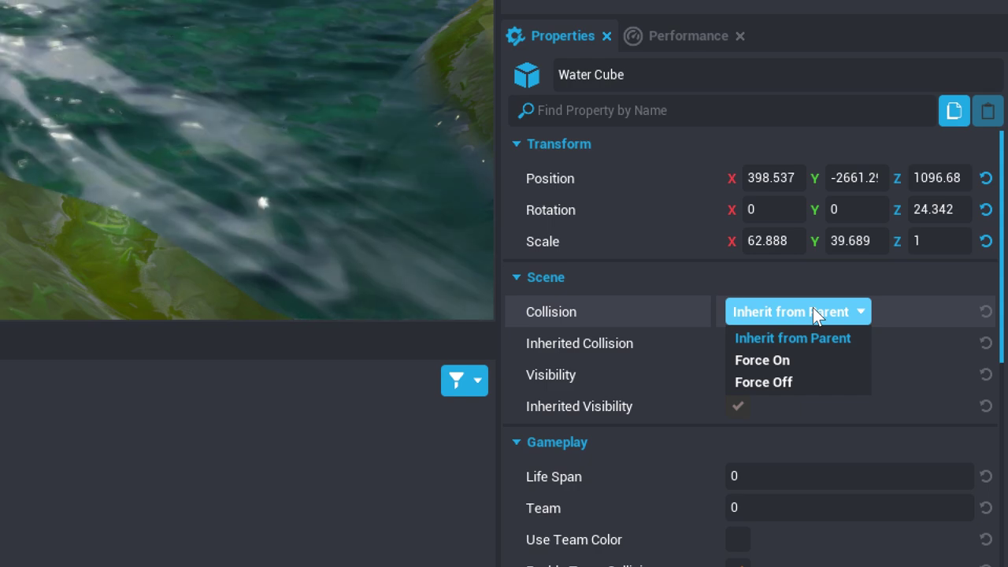
{"action": "left_click", "coordinate": [812, 382]}
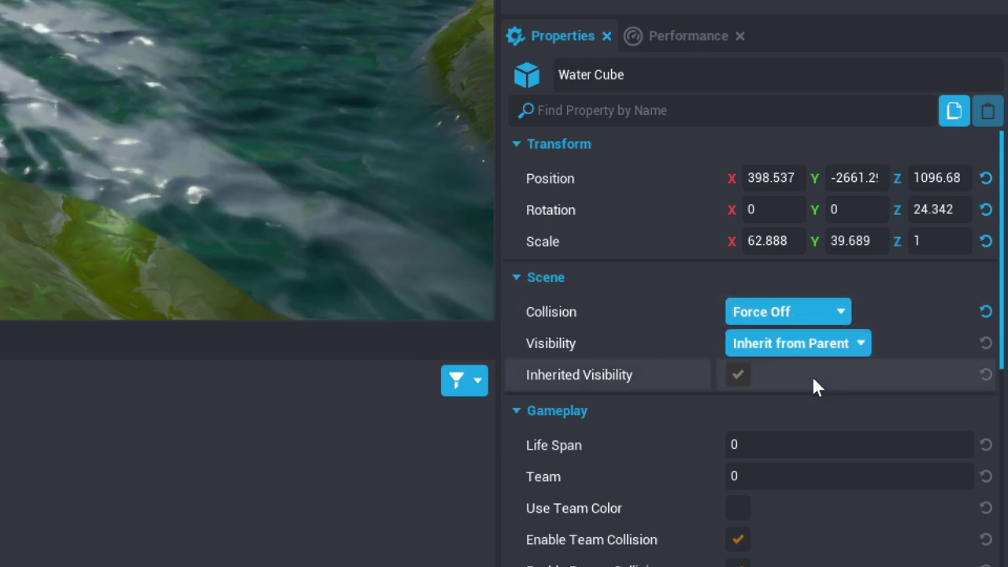
Step: Preview the game and move the character through the pond to test walking and jumping under the water surface
{"action": "key", "text": "="}
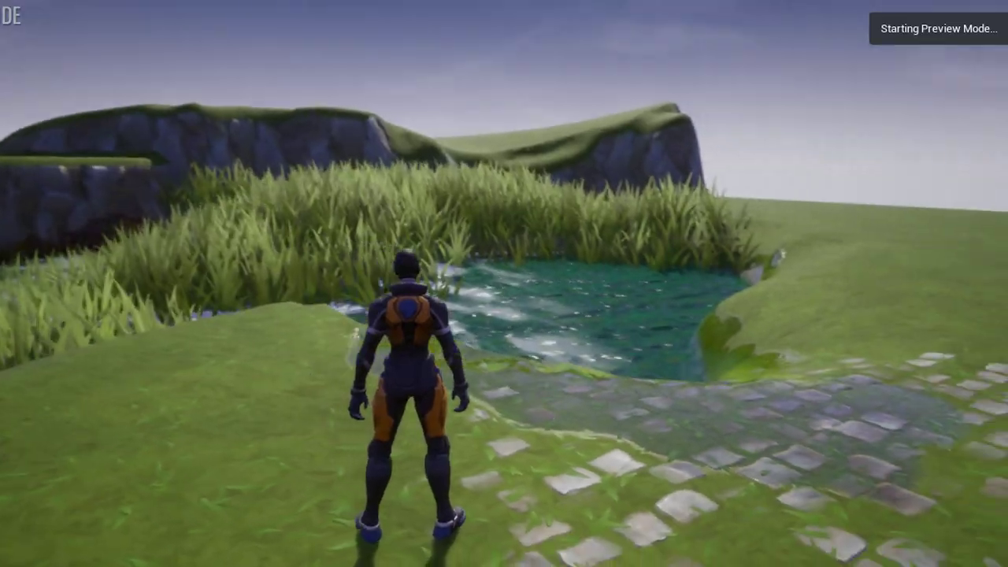
{"action": "key", "text": "w"}
{"action": "key", "text": "space"}
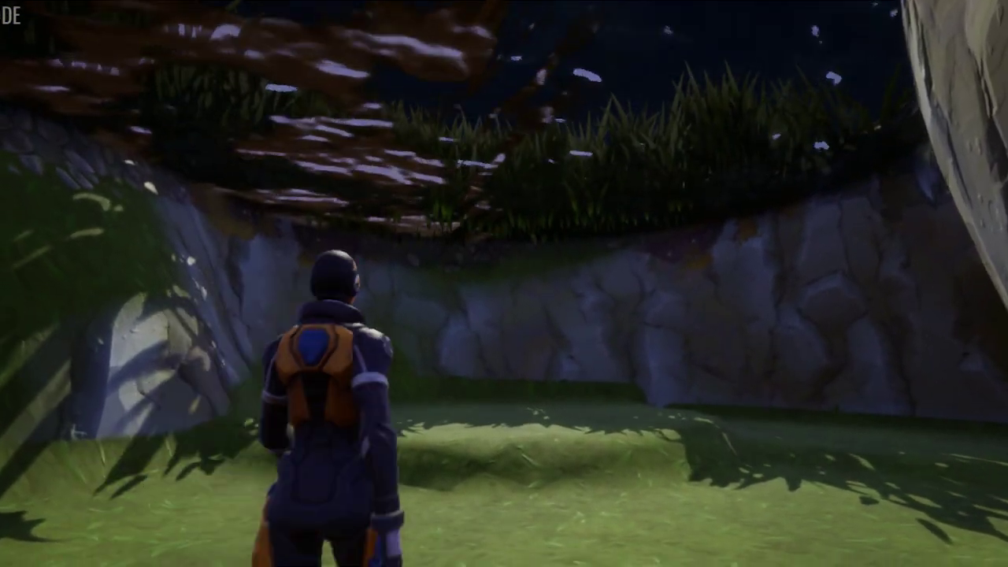
{"action": "key", "text": "w"}
{"action": "key", "text": "w"}
{"action": "key", "text": "space"}
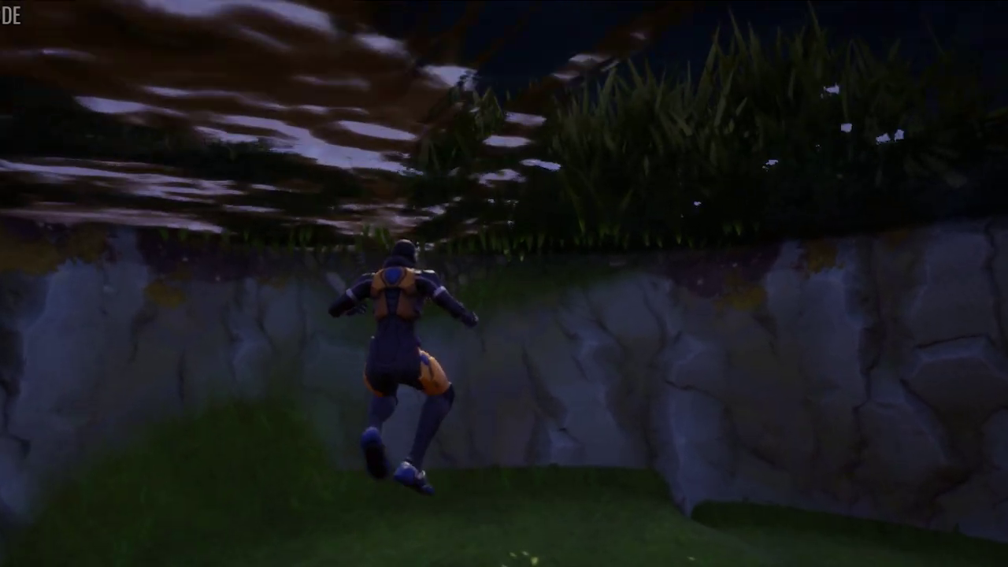
{"action": "key", "text": "s"}
{"action": "key", "text": "w"}
{"action": "key", "text": "s"}
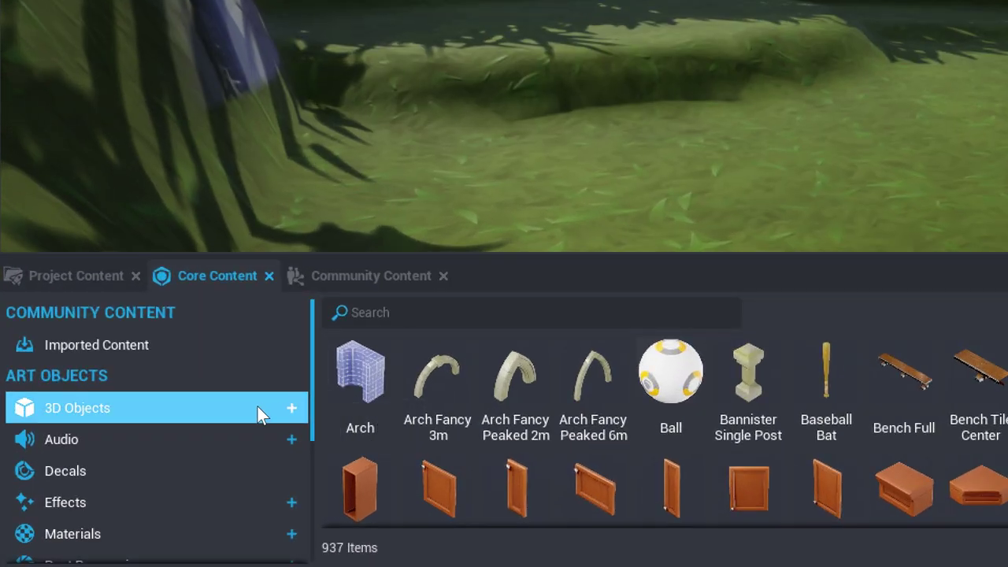
Step: Search the core content for "underwater" and add the Underwater Post Process effect to the scene
{"action": "scroll", "coordinate": [257, 407], "scroll_direction": "down", "scroll_amount": 4}
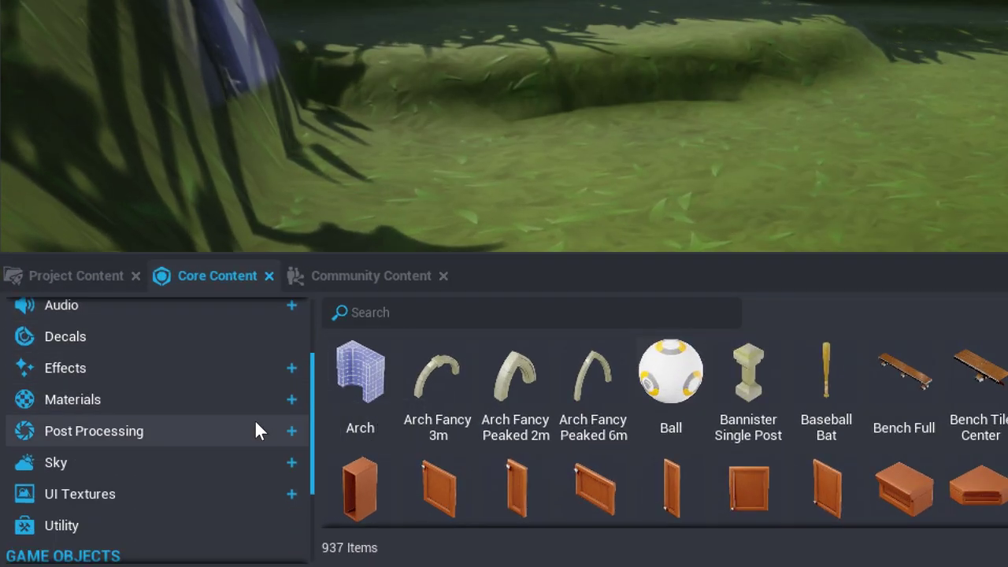
{"action": "left_click", "coordinate": [254, 431]}
{"action": "type", "text": "u"}
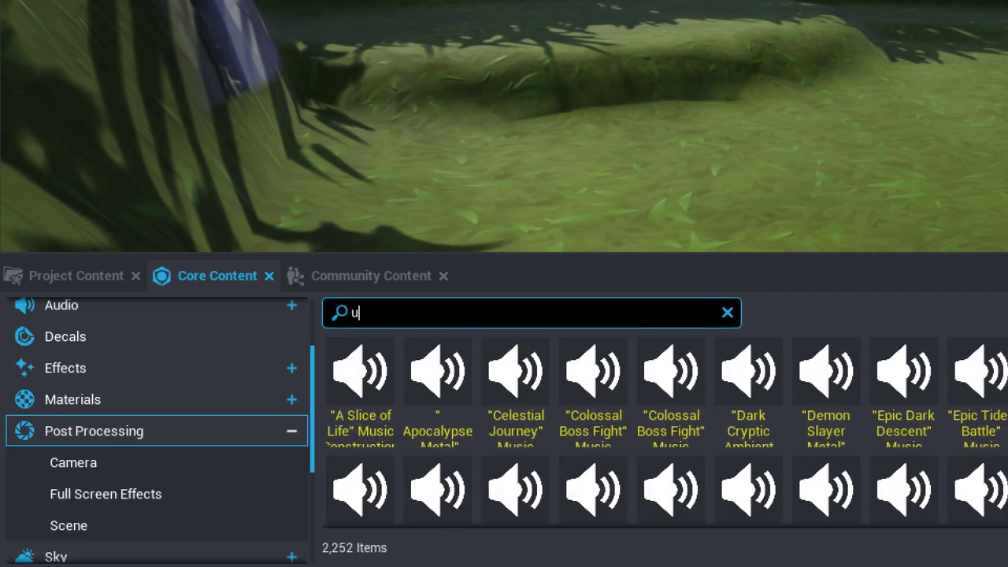
{"action": "type", "text": "nderwater"}
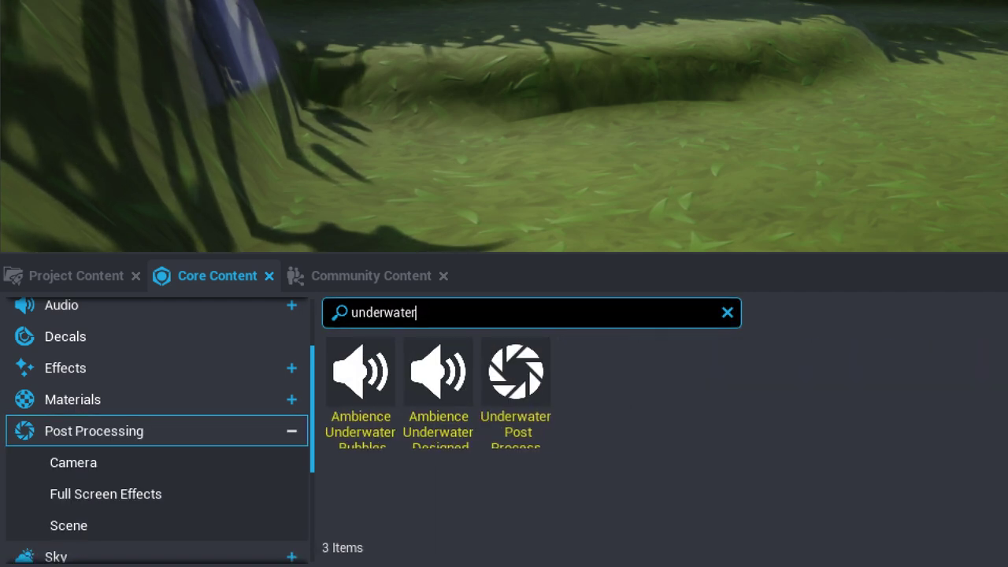
{"action": "left_click_drag", "start_coordinate": [524, 421], "coordinate": [745, 22]}
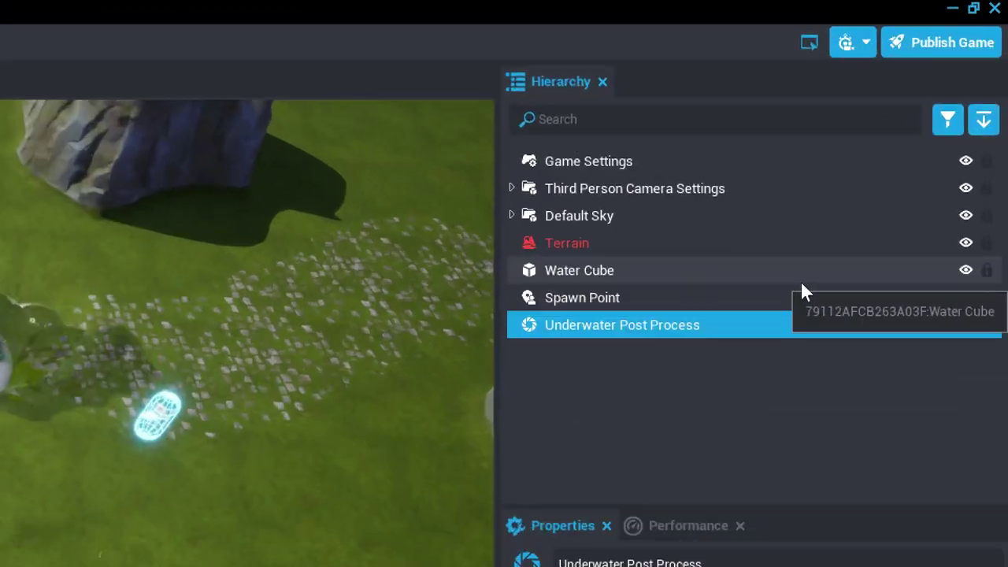
Step: Copy the Water Cube's position, rotation and scale onto the Underwater Post Process object
{"action": "left_click", "coordinate": [905, 144]}
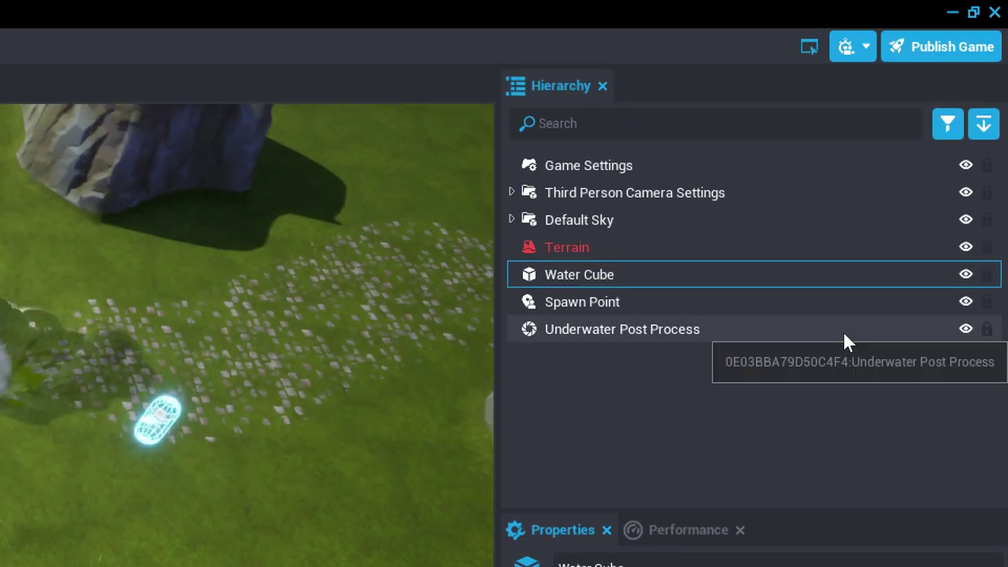
{"action": "left_click", "coordinate": [843, 331]}
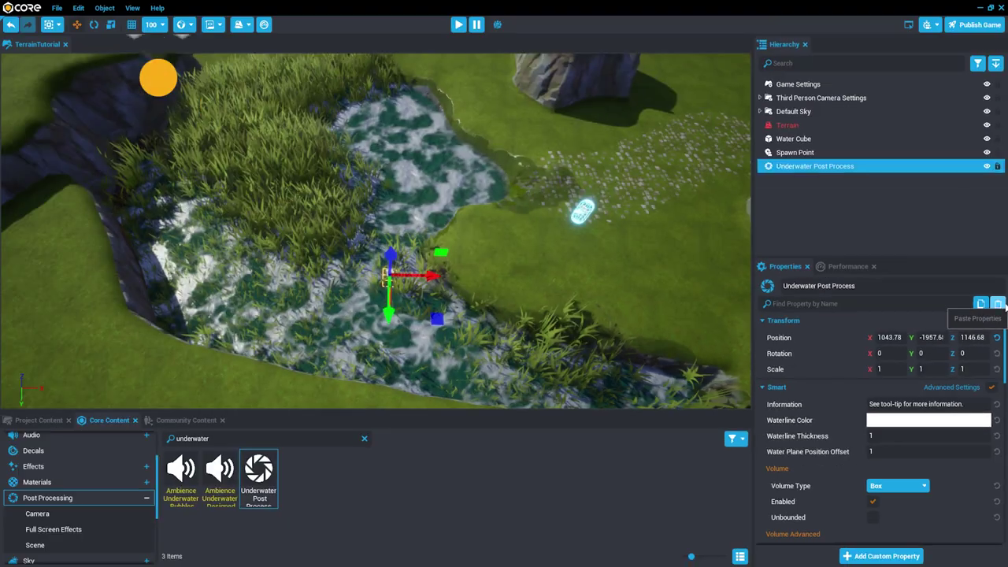
{"action": "left_click", "coordinate": [987, 103]}
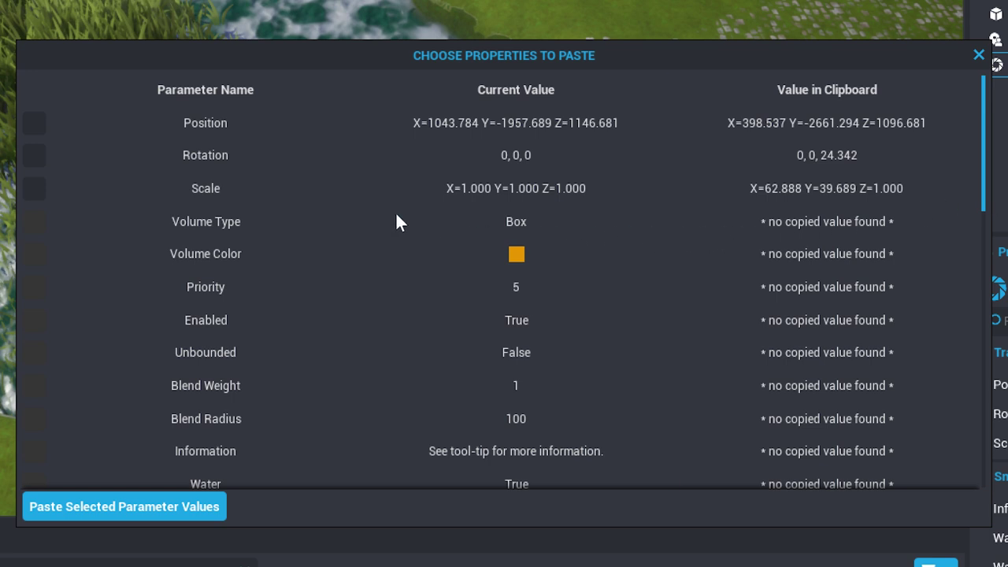
{"action": "left_click", "coordinate": [38, 124]}
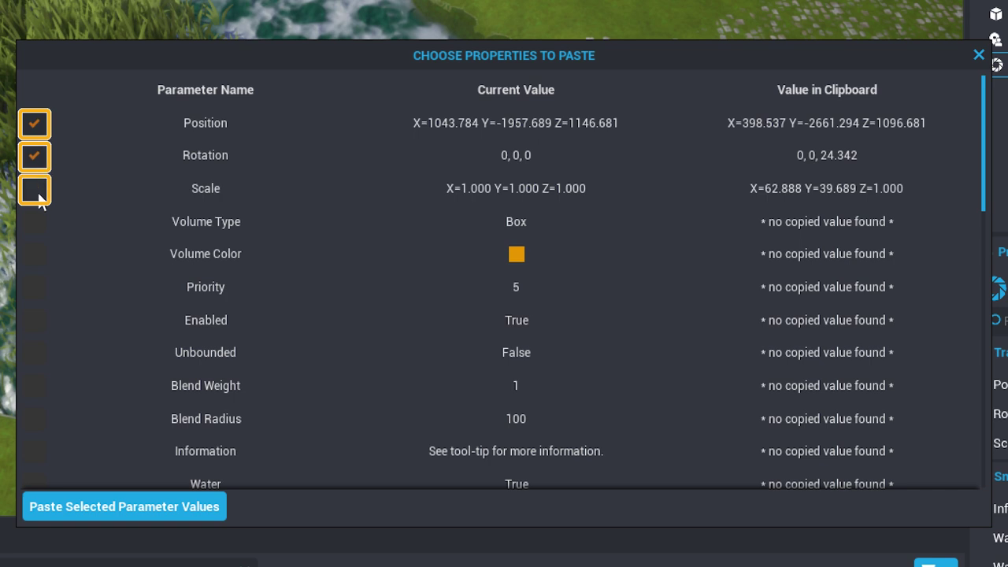
{"action": "left_click", "coordinate": [110, 516]}
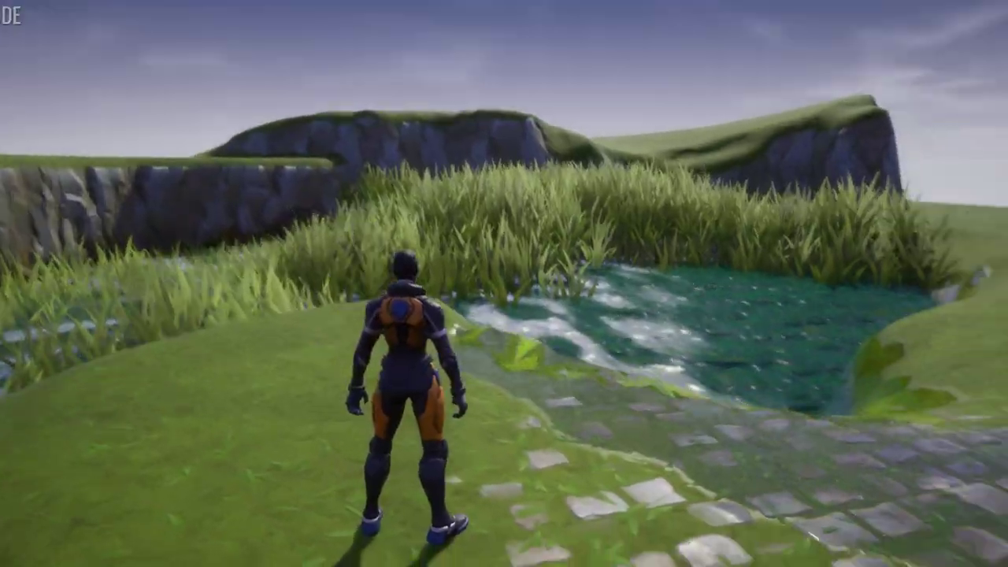
Step: Walk the character to the pond in preview and look through the Underwater Post Process properties
{"action": "key", "text": "w"}
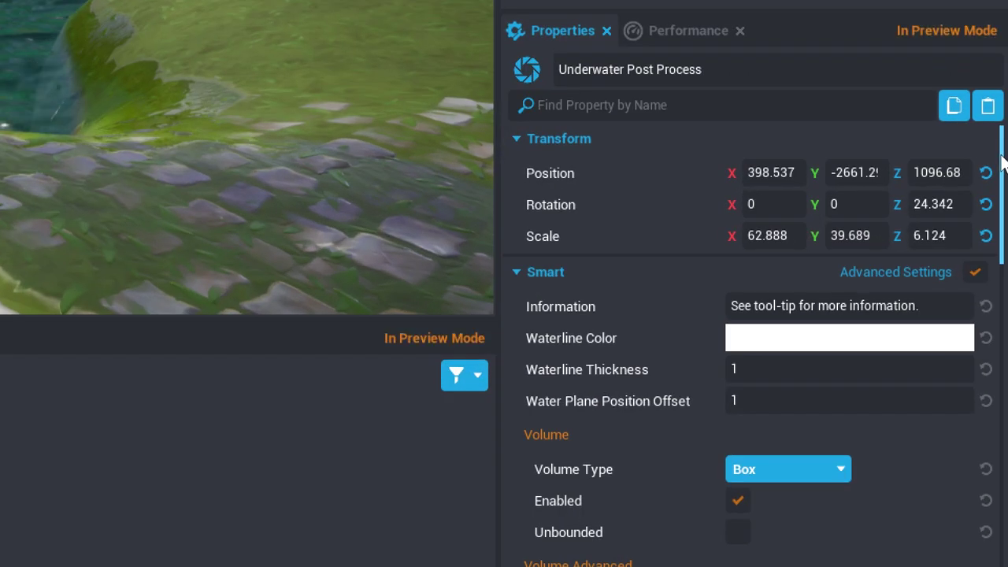
{"action": "left_click_drag", "start_coordinate": [1001, 162], "coordinate": [1004, 195]}
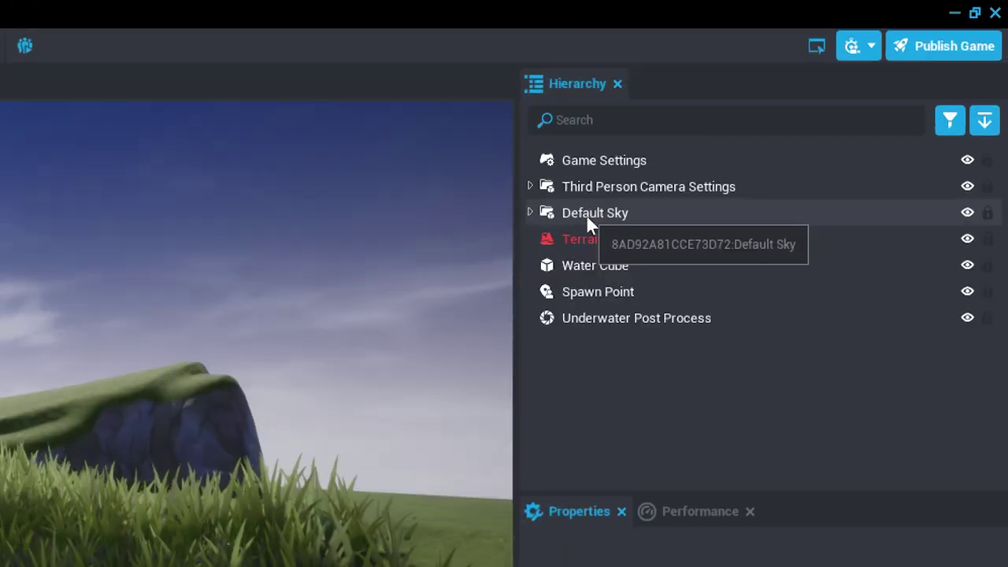
Step: Add the Sky Overcast 01 template from the core content to the scene and delete the Default Sky group
{"action": "left_click", "coordinate": [587, 218]}
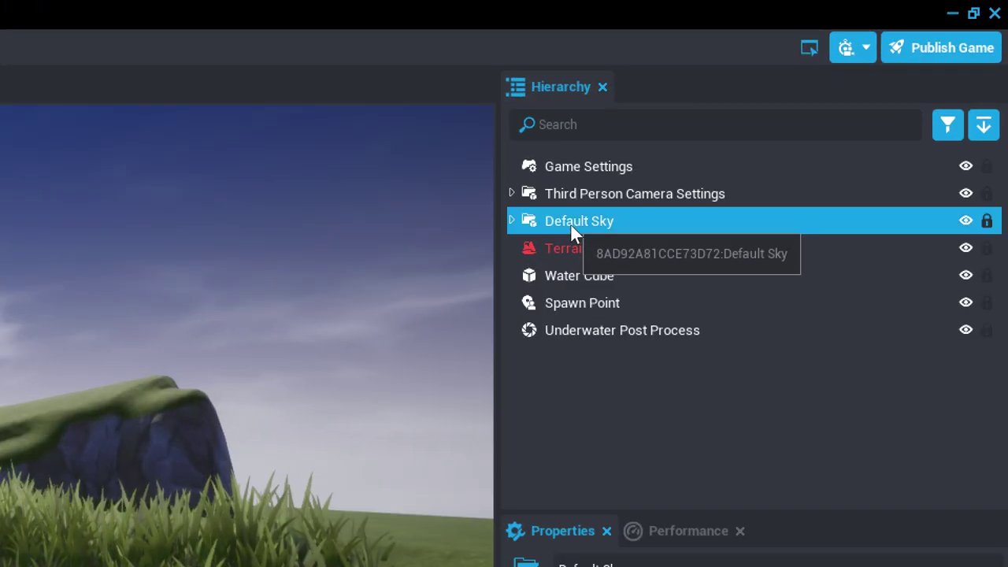
{"action": "left_click", "coordinate": [530, 213]}
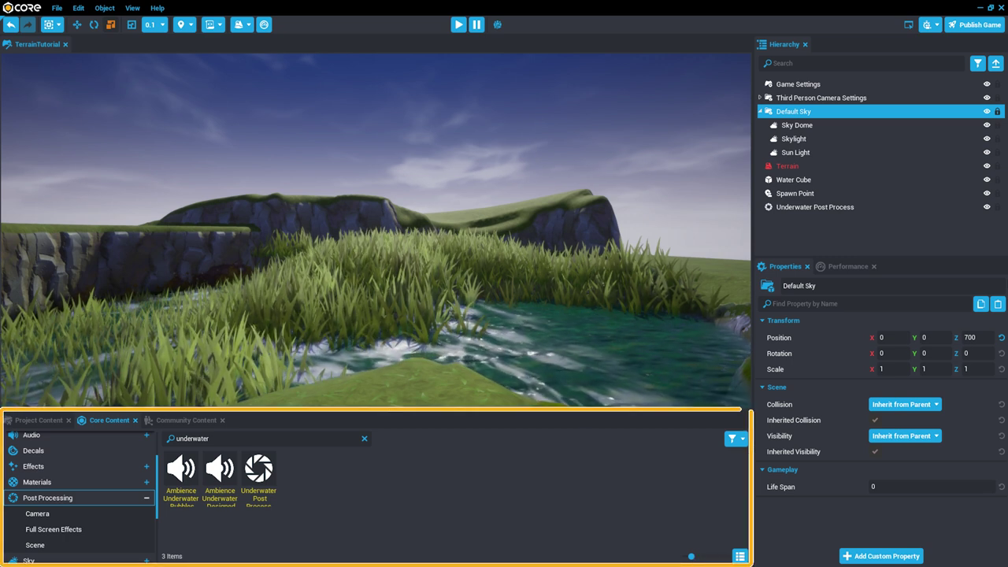
{"action": "left_click", "coordinate": [264, 438]}
{"action": "type", "text": "sky ove"}
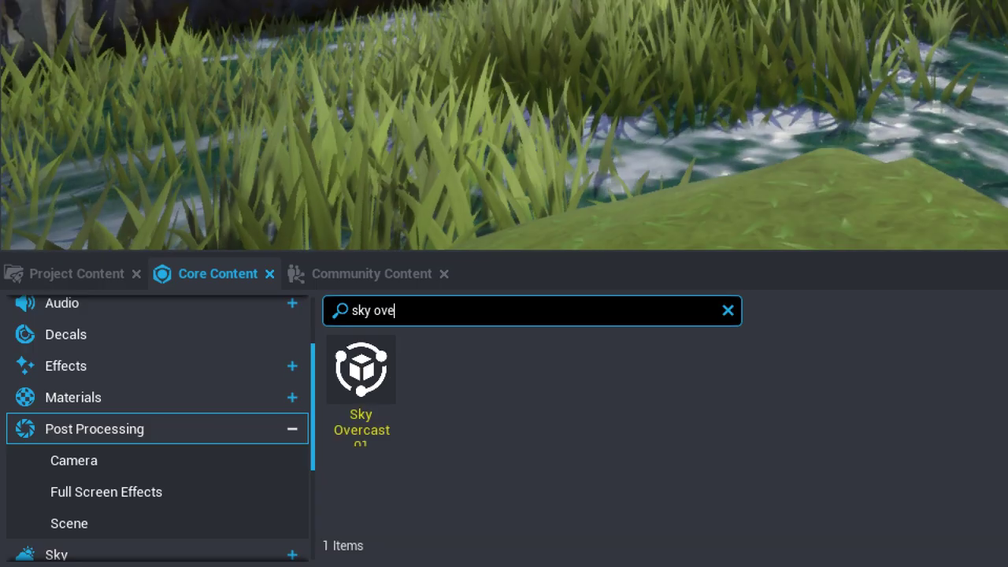
{"action": "type", "text": "rcast"}
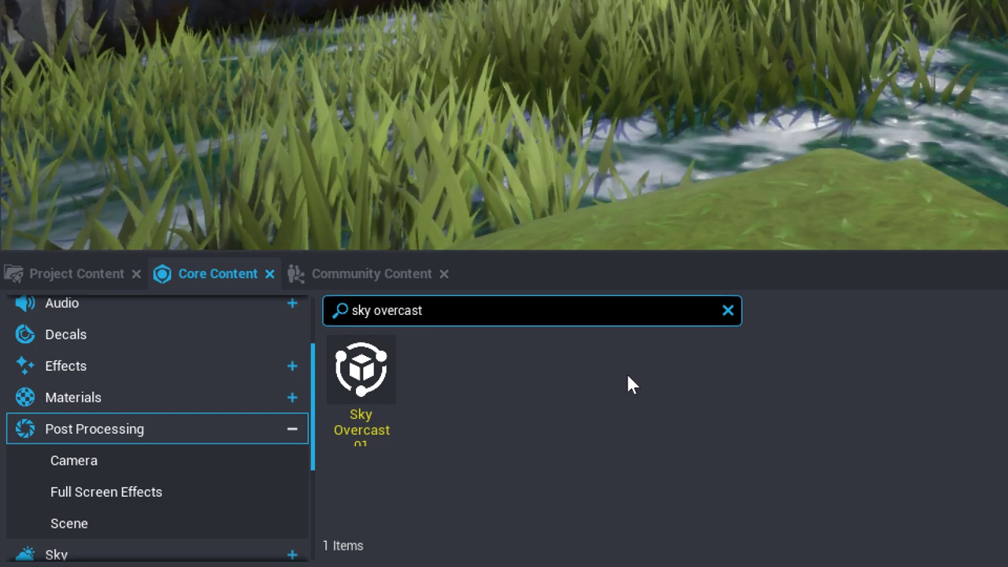
{"action": "left_click_drag", "start_coordinate": [381, 395], "coordinate": [783, 228]}
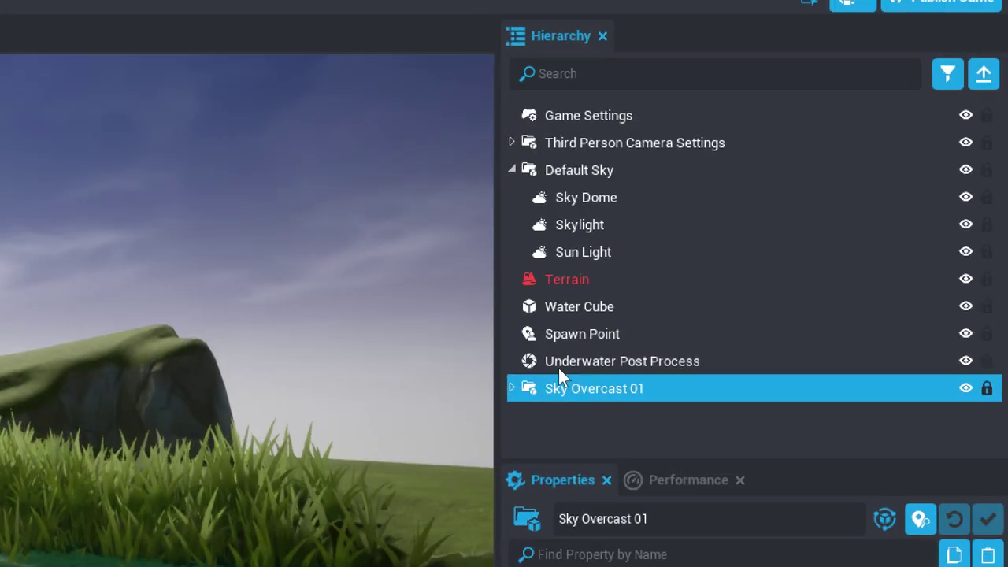
{"action": "left_click", "coordinate": [650, 172]}
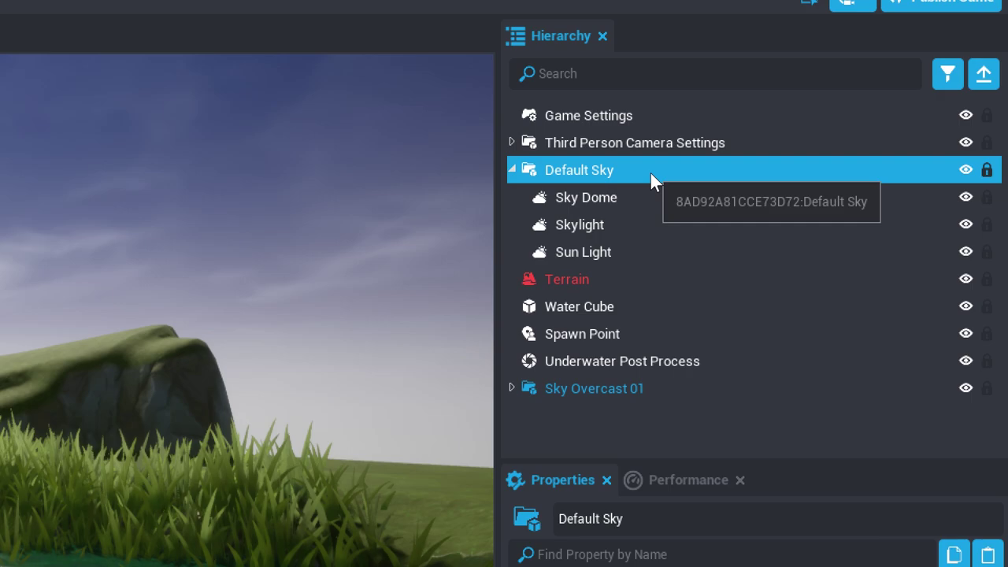
{"action": "key", "text": "Delete"}
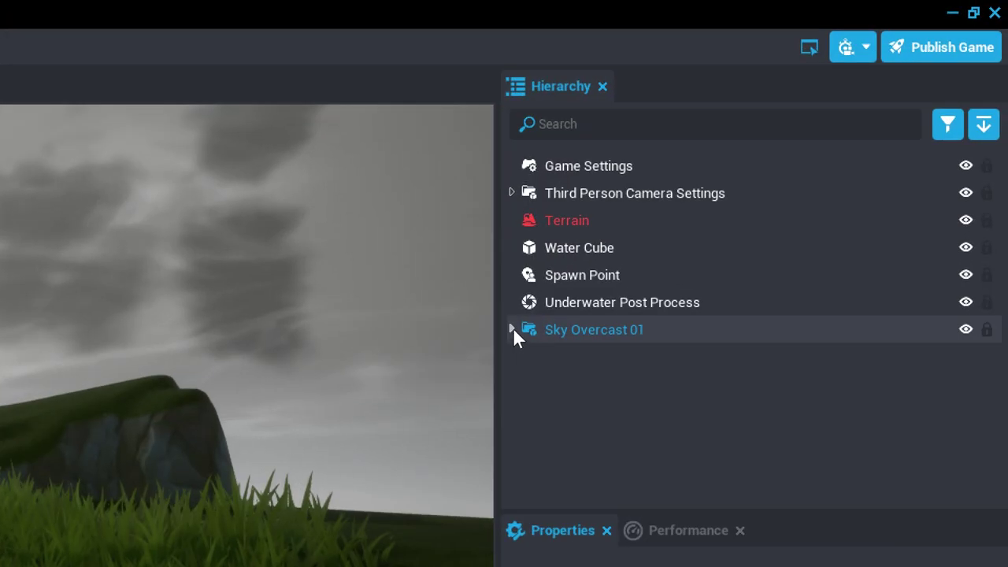
Step: Set the color of the Environment Fog Default VFX inside Sky Overcast 01 to white and raise its fog density
{"action": "left_click", "coordinate": [760, 165]}
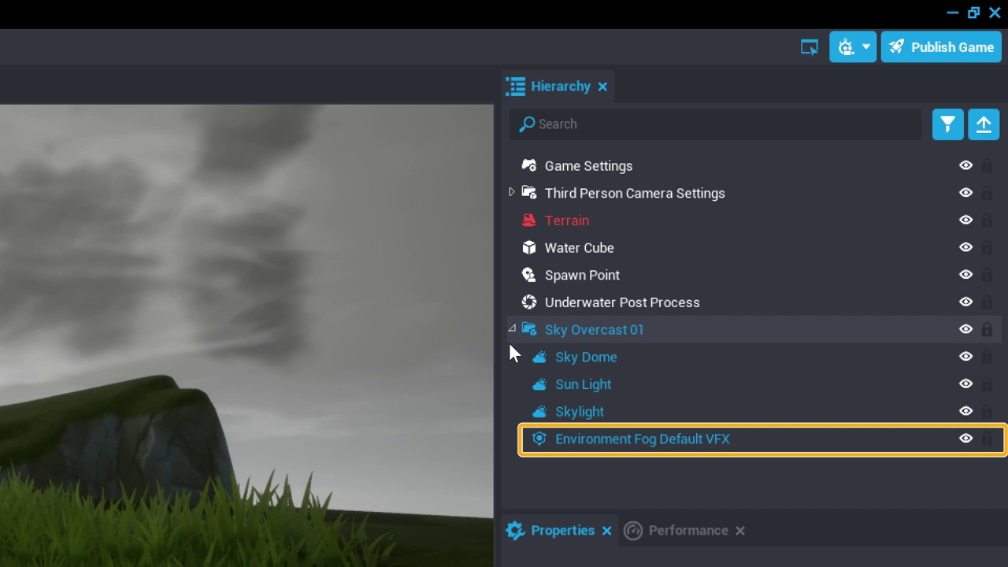
{"action": "left_click", "coordinate": [749, 442]}
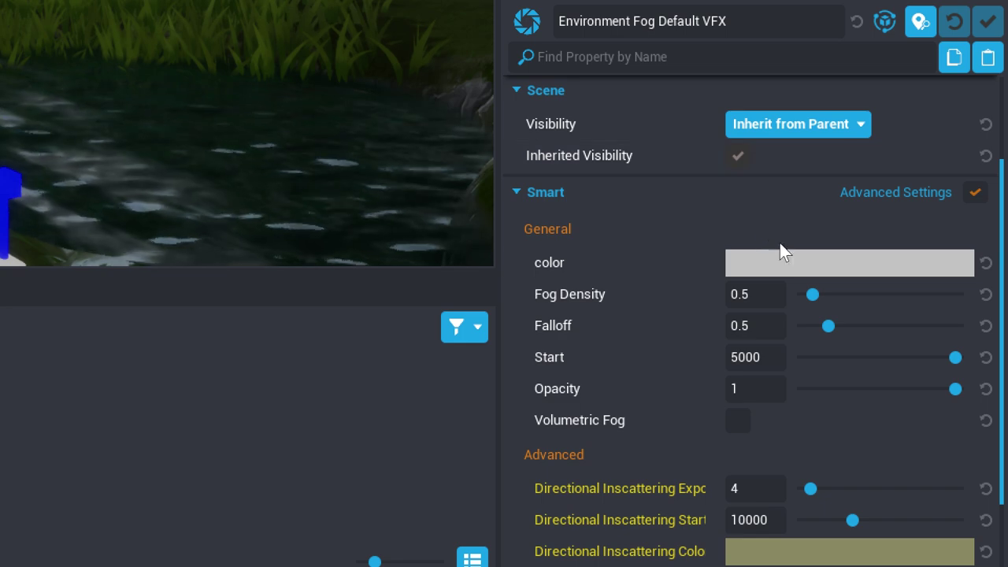
{"action": "left_click", "coordinate": [816, 266]}
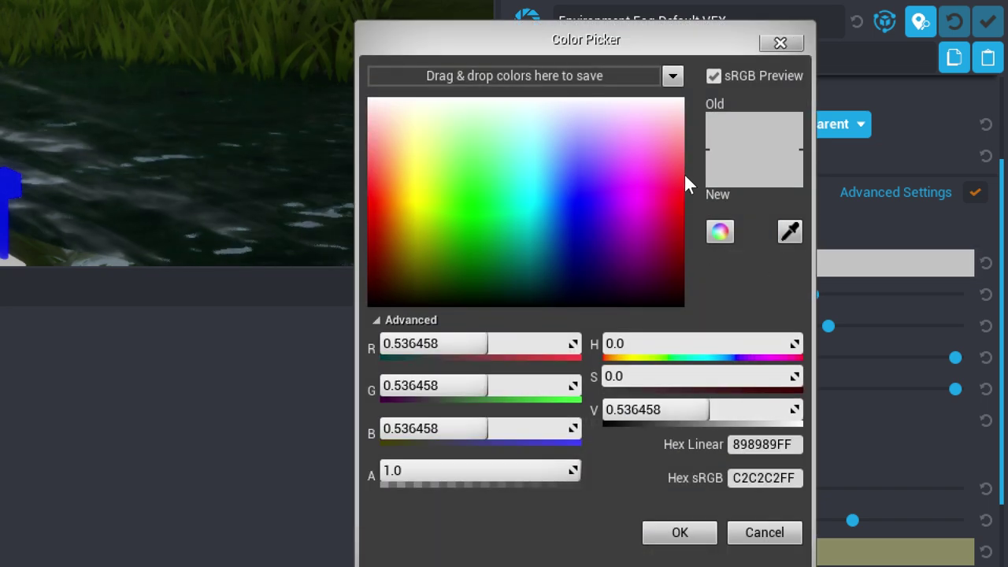
{"action": "left_click", "coordinate": [680, 140]}
{"action": "left_click_drag", "start_coordinate": [679, 140], "coordinate": [683, 97]}
{"action": "left_click", "coordinate": [676, 532]}
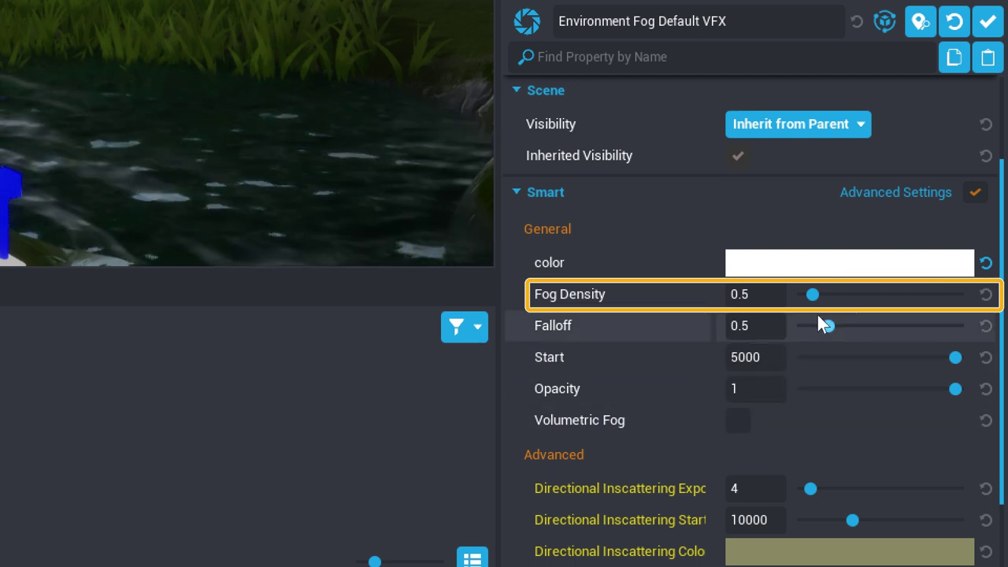
{"action": "left_click_drag", "start_coordinate": [813, 296], "coordinate": [877, 306]}
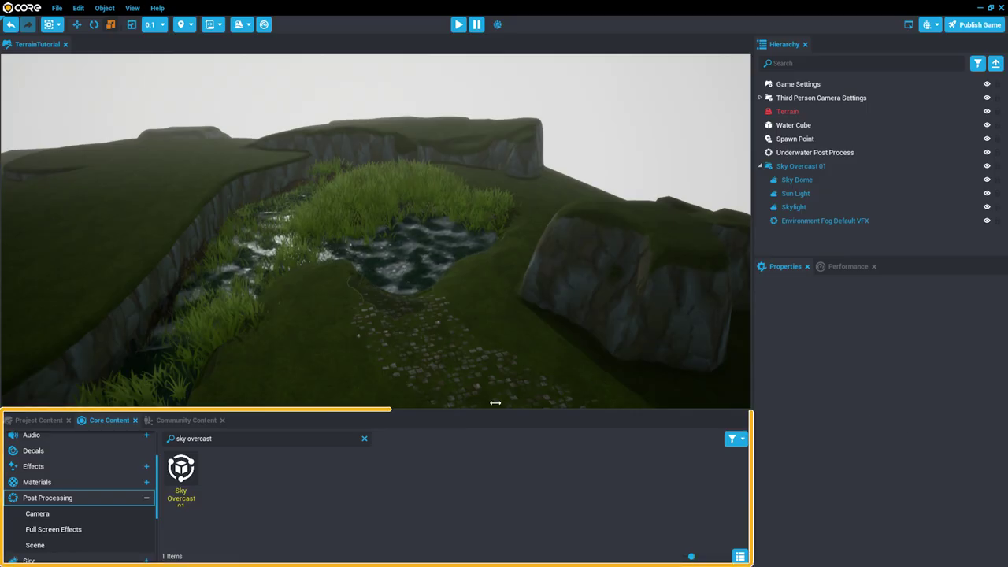
Step: Search the core content for rain and add the Rain Volume VFX and Rain Splash Volume VFX to the scene
{"action": "left_click", "coordinate": [264, 439]}
{"action": "type", "text": "rain"}
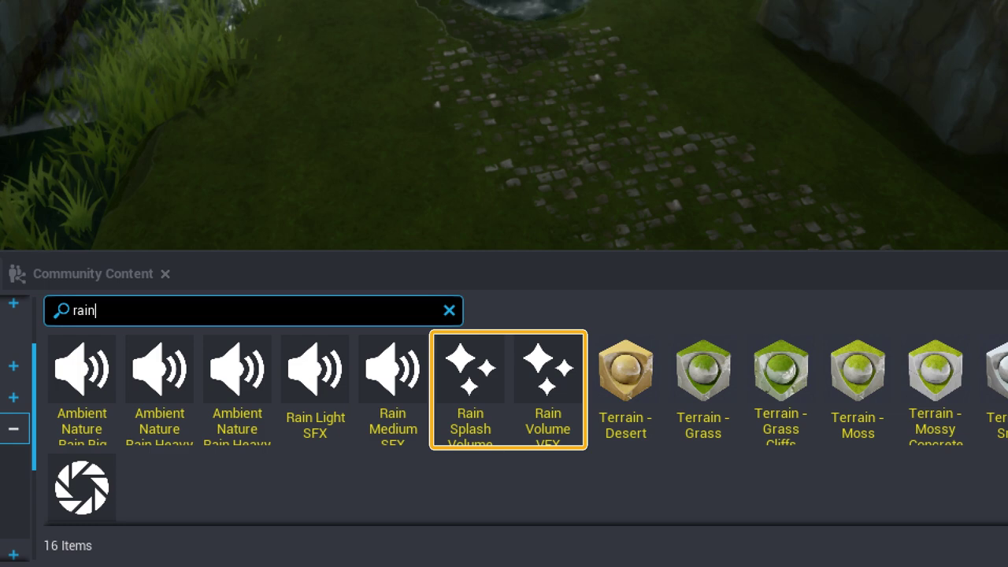
{"action": "left_click_drag", "start_coordinate": [550, 441], "coordinate": [1007, 0]}
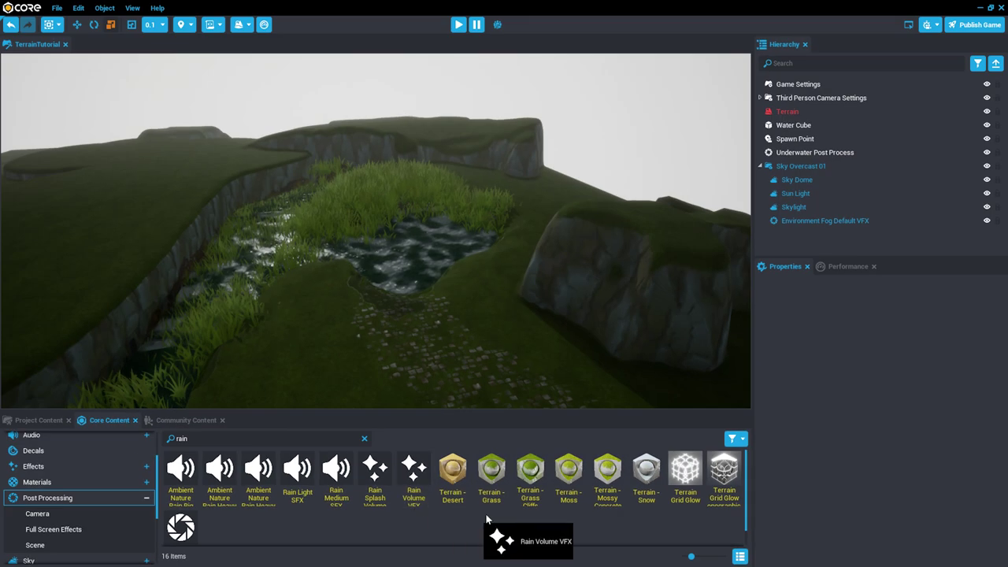
{"action": "left_click_drag", "start_coordinate": [809, 237], "coordinate": [803, 234]}
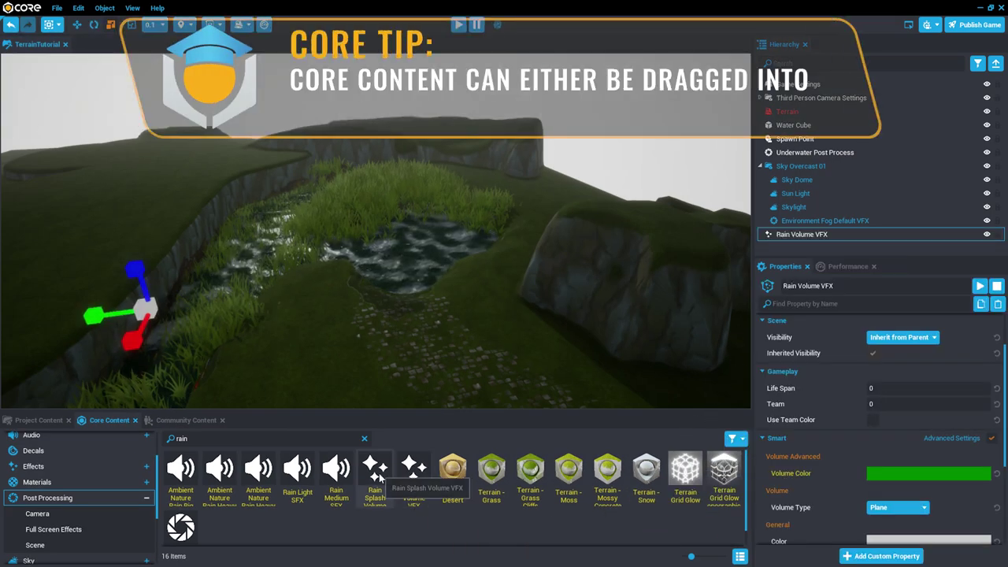
{"action": "left_click_drag", "start_coordinate": [374, 472], "coordinate": [802, 245]}
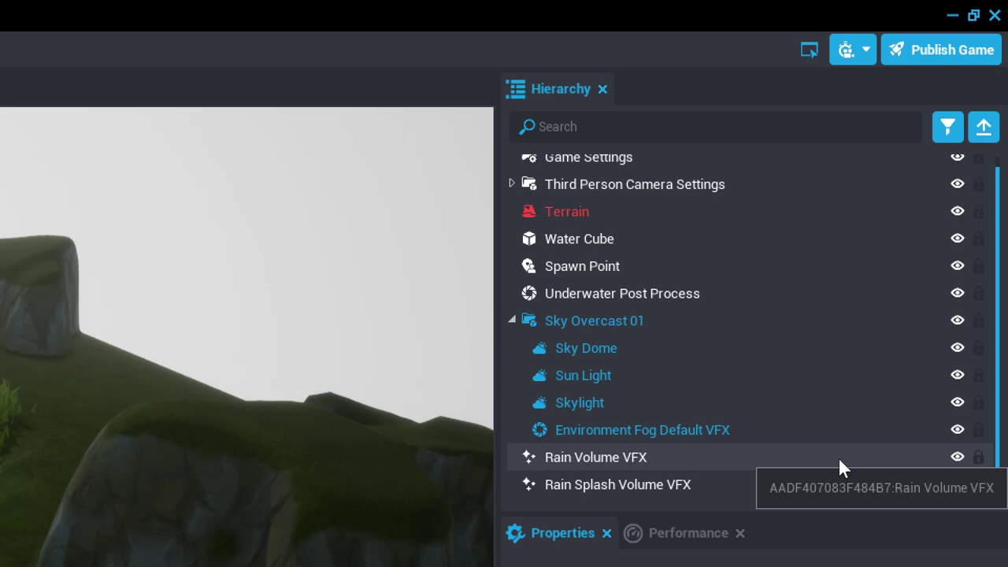
Step: Raise the Rain Volume VFX above the terrain to a Z position of about 3400 and enlarge its scale to cover the terrain
{"action": "left_click", "coordinate": [863, 403]}
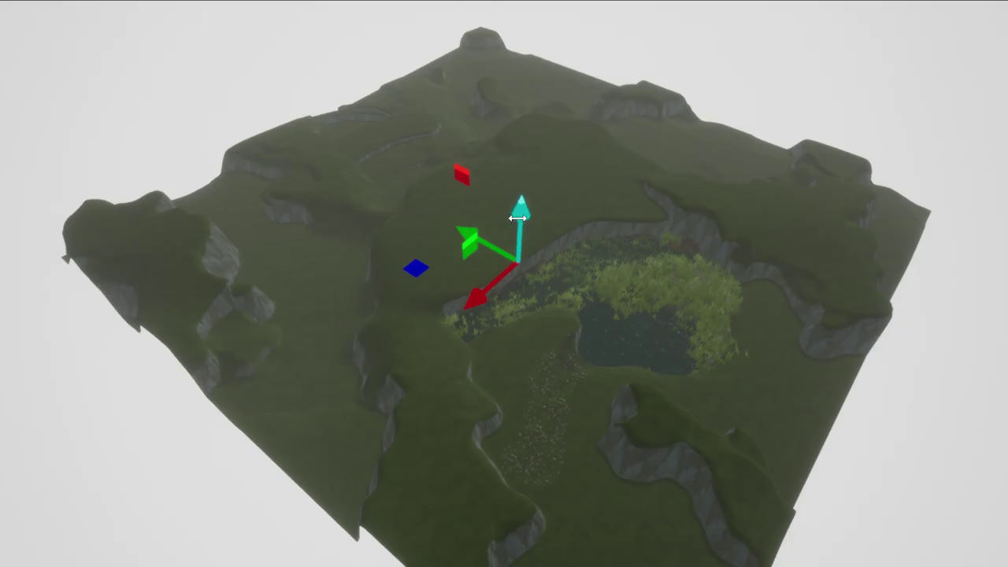
{"action": "left_click_drag", "start_coordinate": [517, 217], "coordinate": [536, 61]}
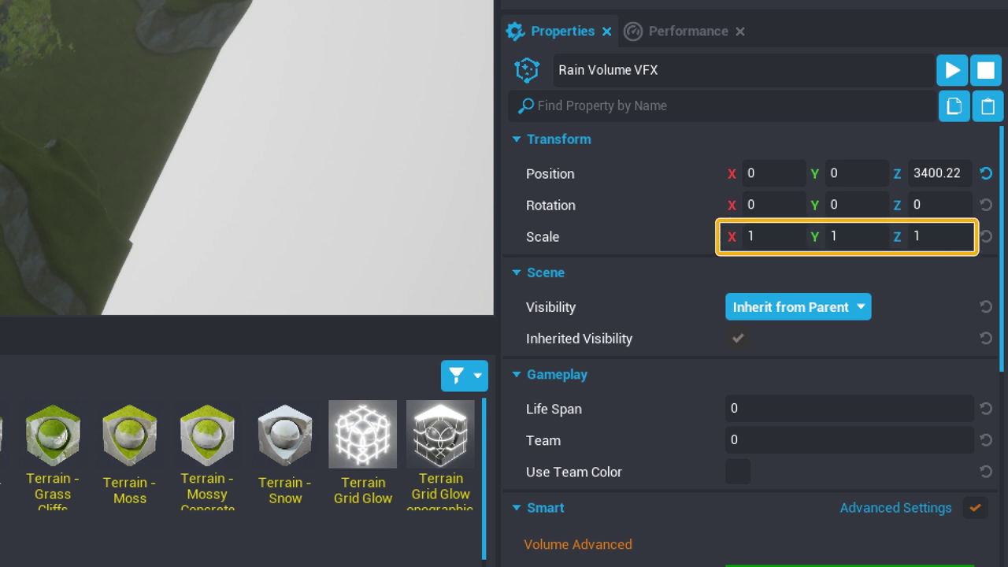
{"action": "left_click_drag", "start_coordinate": [773, 236], "coordinate": [819, 237]}
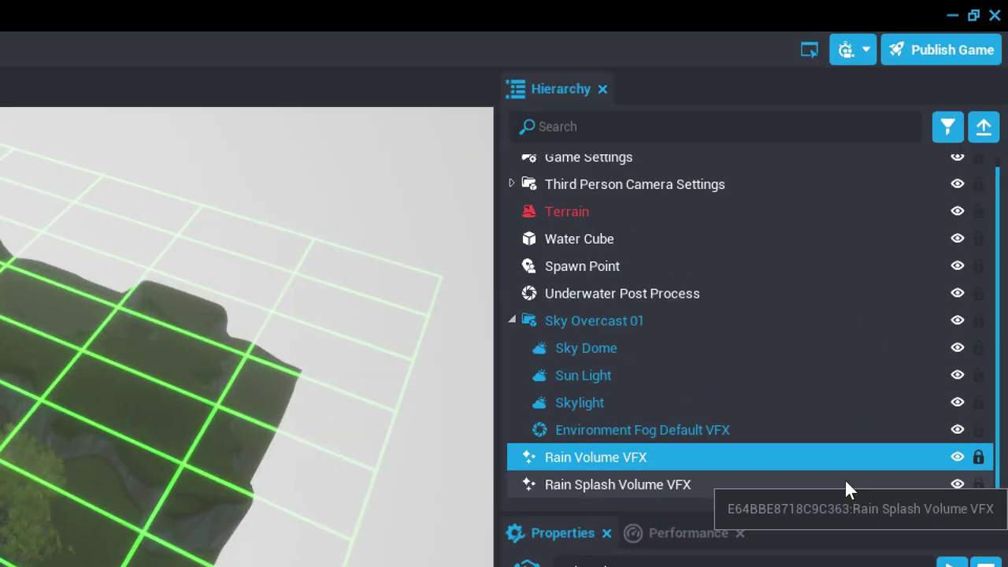
Step: Scale the Rain Splash Volume VFX across the terrain and walk the character through the rainy scene in preview
{"action": "left_click", "coordinate": [845, 480]}
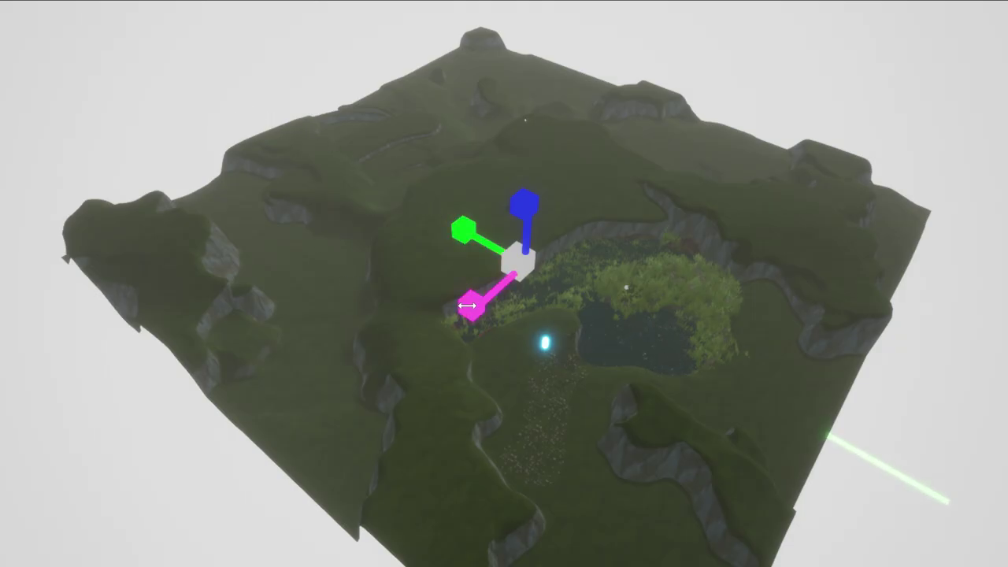
{"action": "key", "text": "w"}
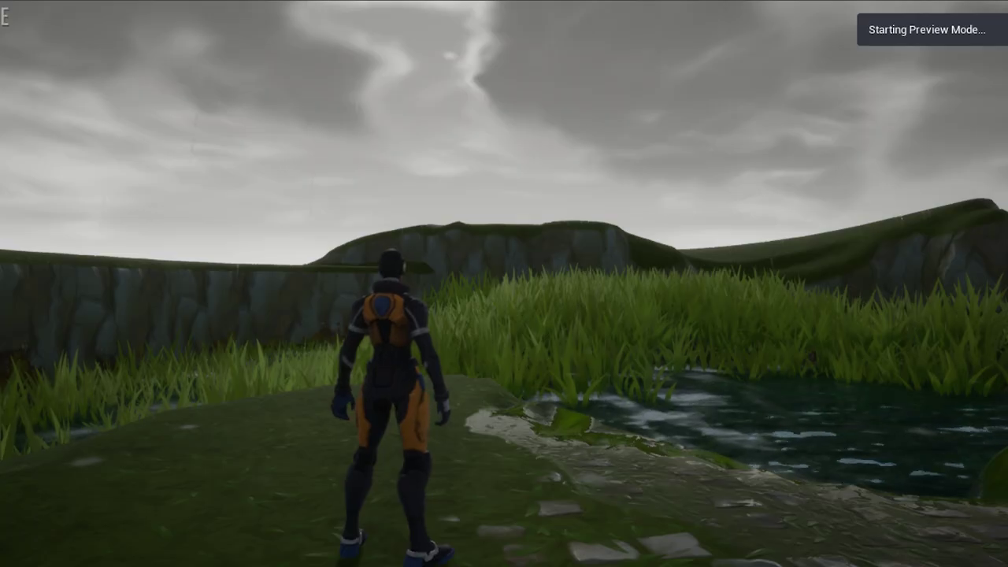
{"action": "key", "text": "w"}
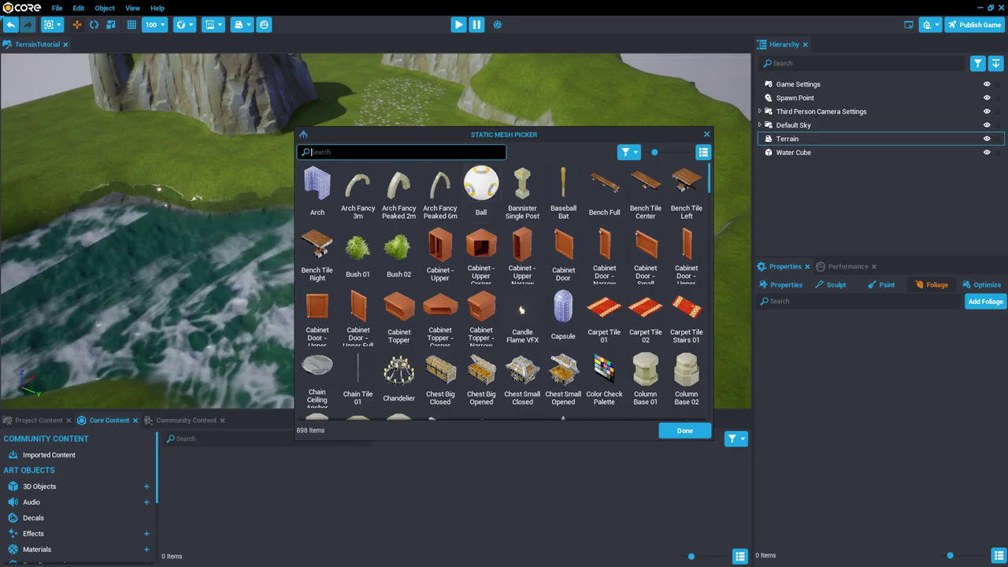
Step: Search the static meshes for grass to use as Terrain foliage
{"action": "type", "text": "gras"}
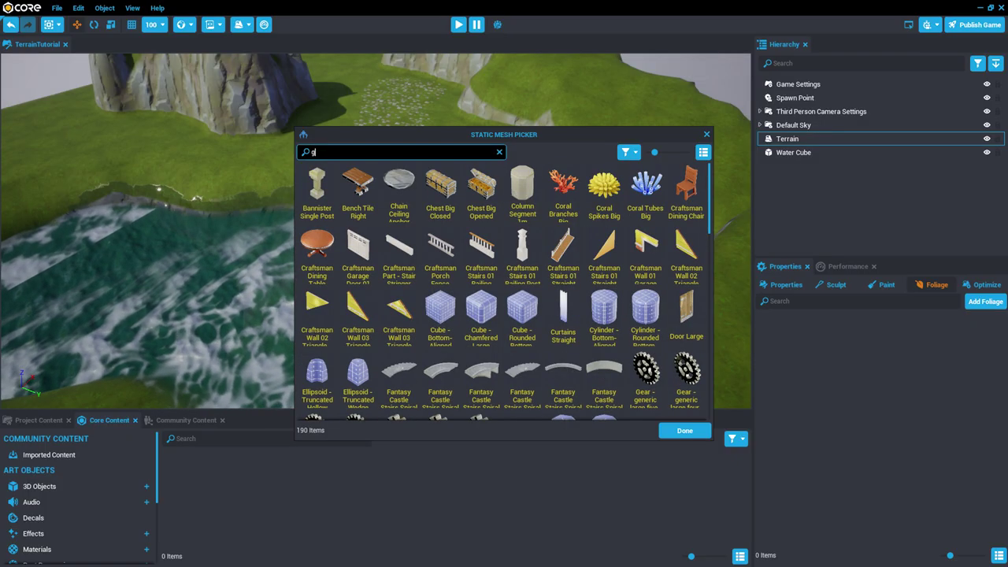